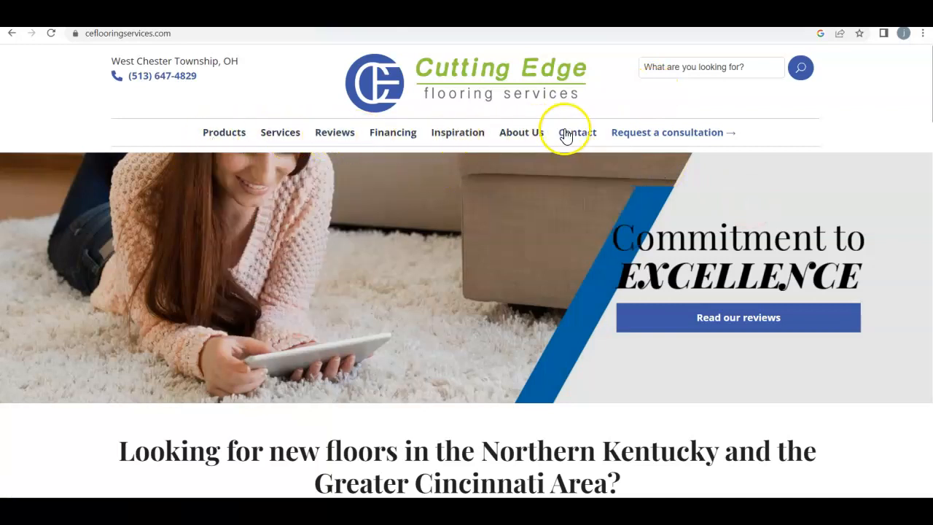
Step: Look through the Cutting Edge Flooring Services homepage from the banner and service tiles down to the footer
scroll(471, 127, down, 3)
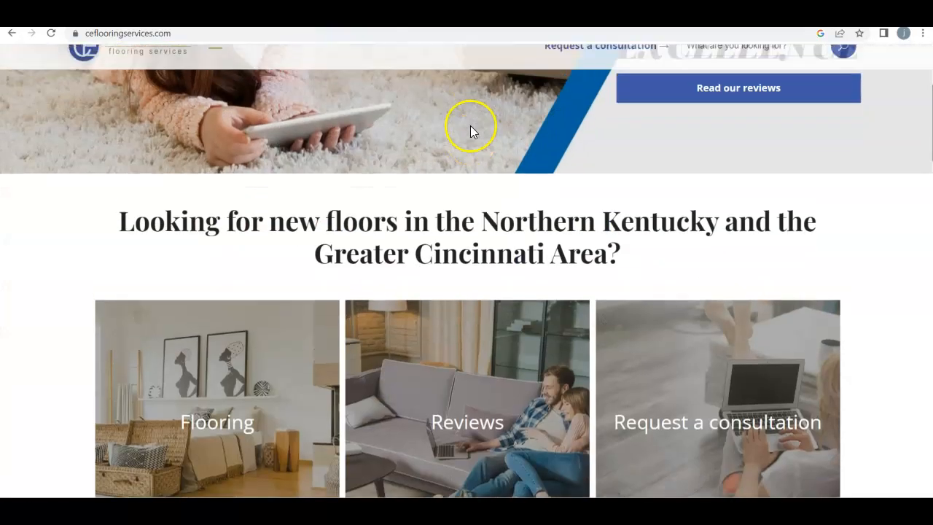
scroll(469, 128, up, 1)
scroll(510, 204, down, 1)
scroll(505, 267, down, 1)
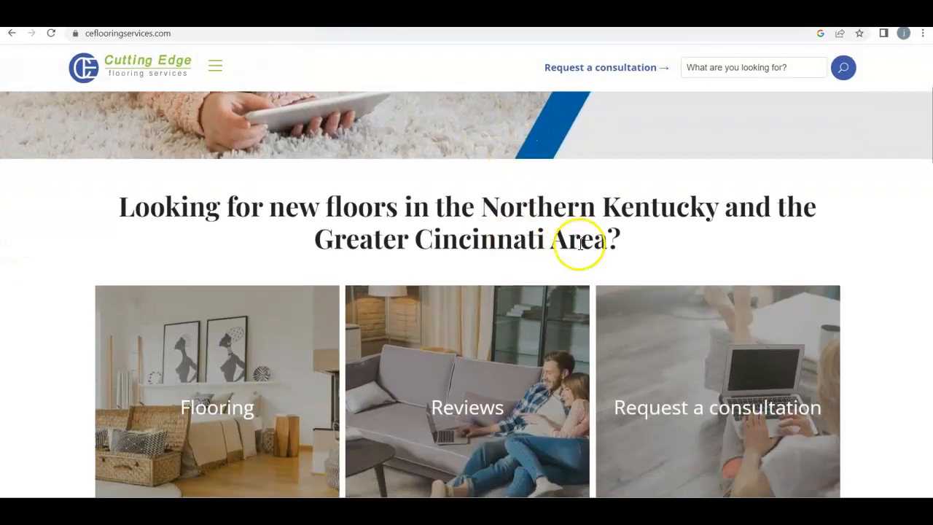
scroll(475, 250, down, 3)
scroll(474, 250, down, 3)
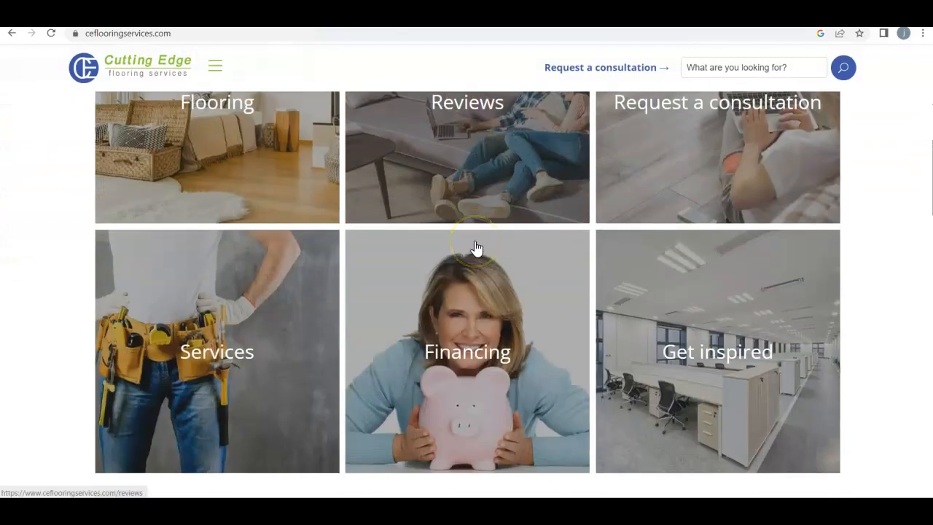
scroll(475, 248, up, 2)
scroll(473, 248, down, 9)
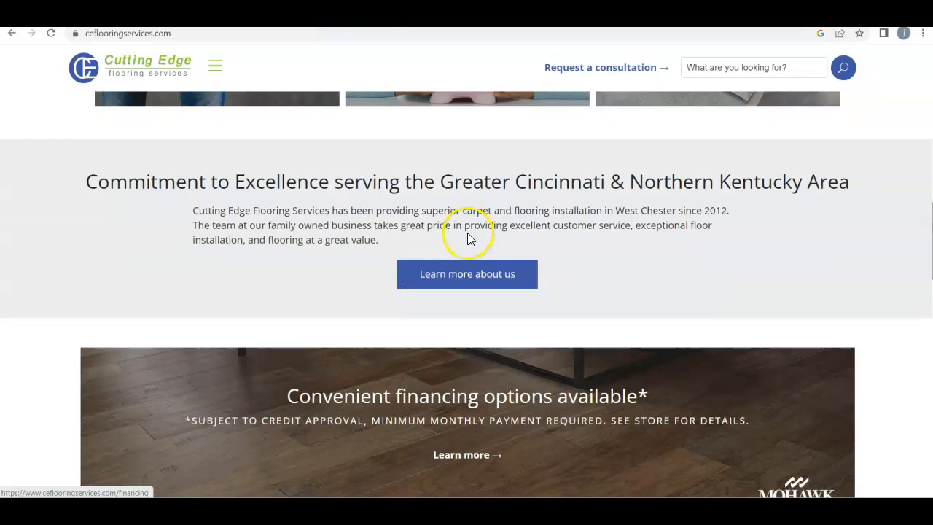
scroll(465, 233, up, 1)
scroll(465, 233, down, 1)
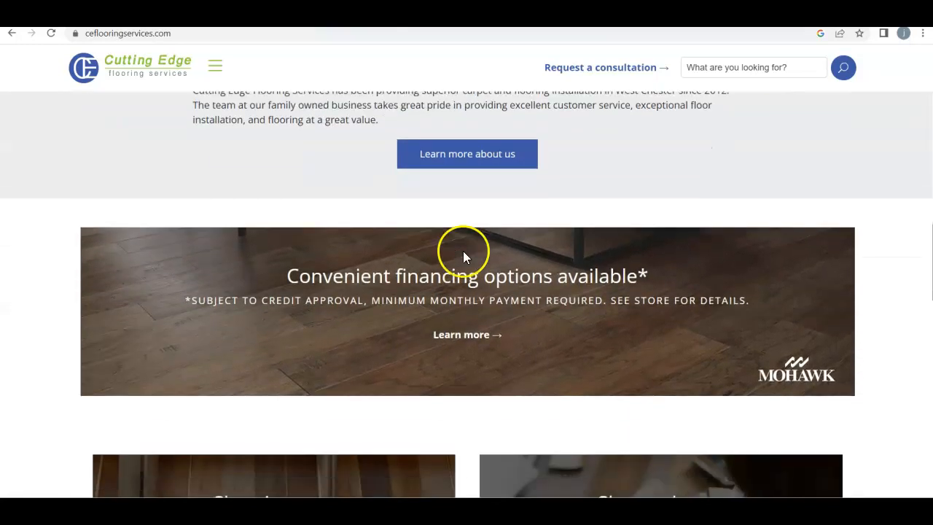
scroll(465, 256, up, 2)
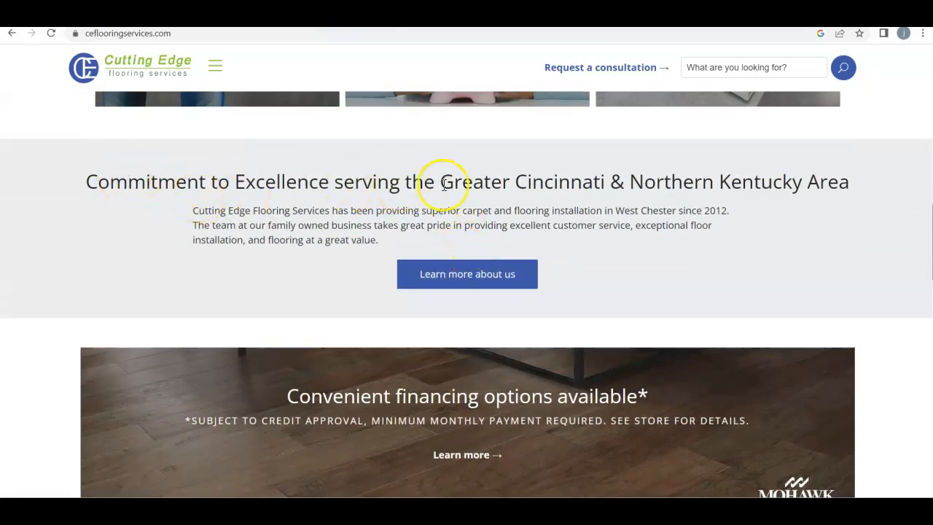
scroll(477, 285, down, 9)
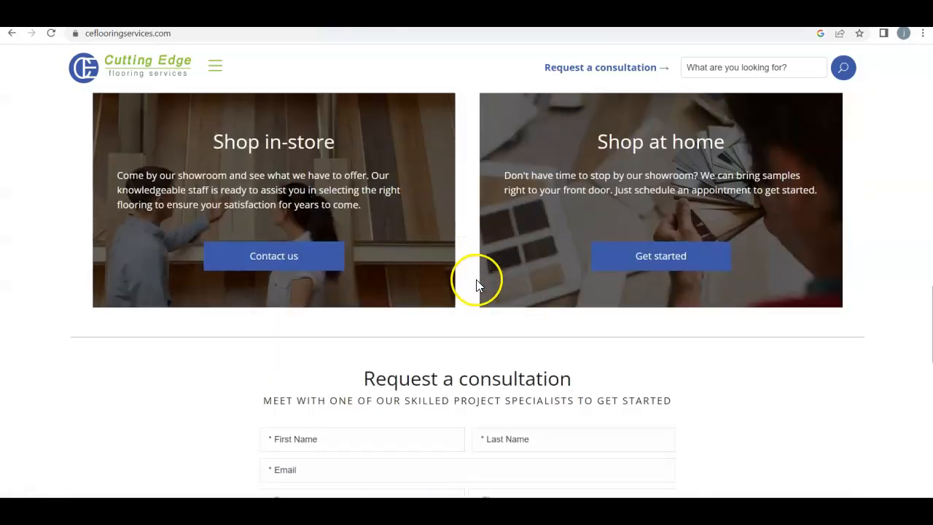
scroll(477, 284, down, 13)
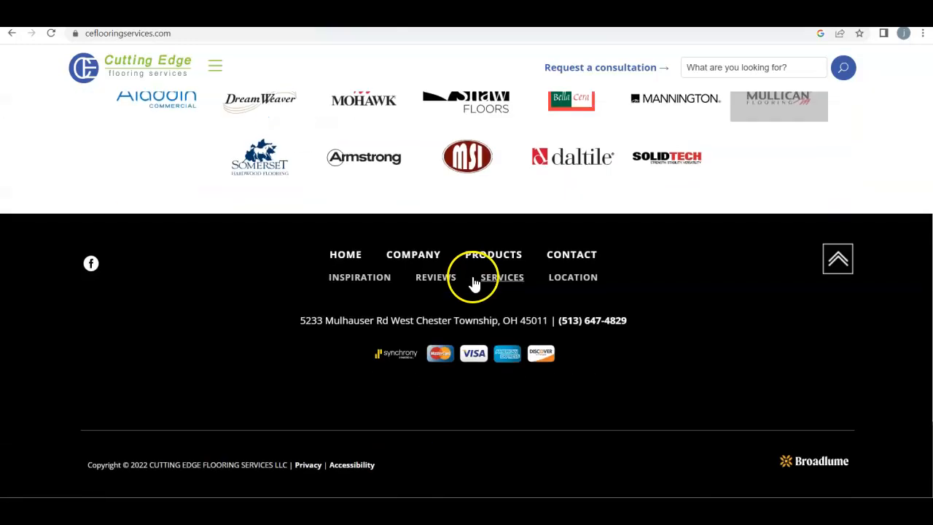
Step: Review the homepage again from the consultation form back up to the main banner, checking the headline and category tiles
scroll(474, 285, up, 10)
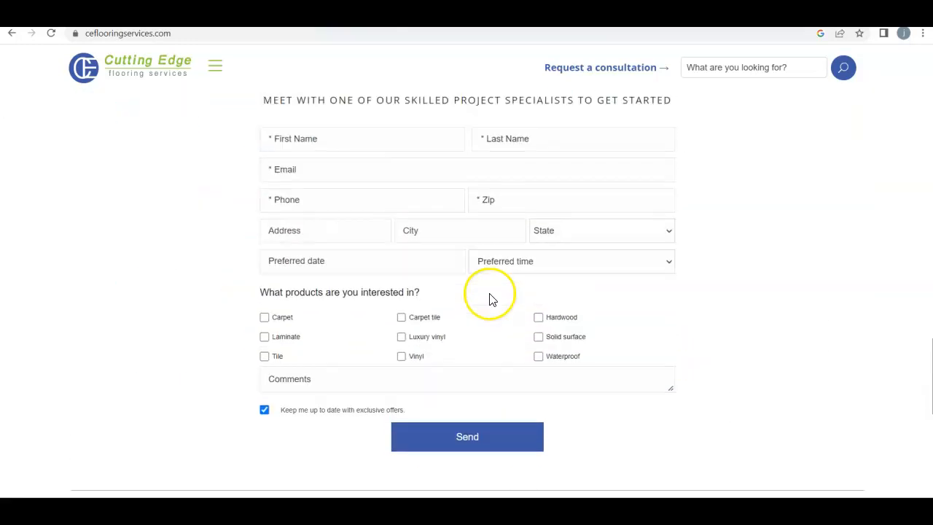
scroll(412, 247, up, 8)
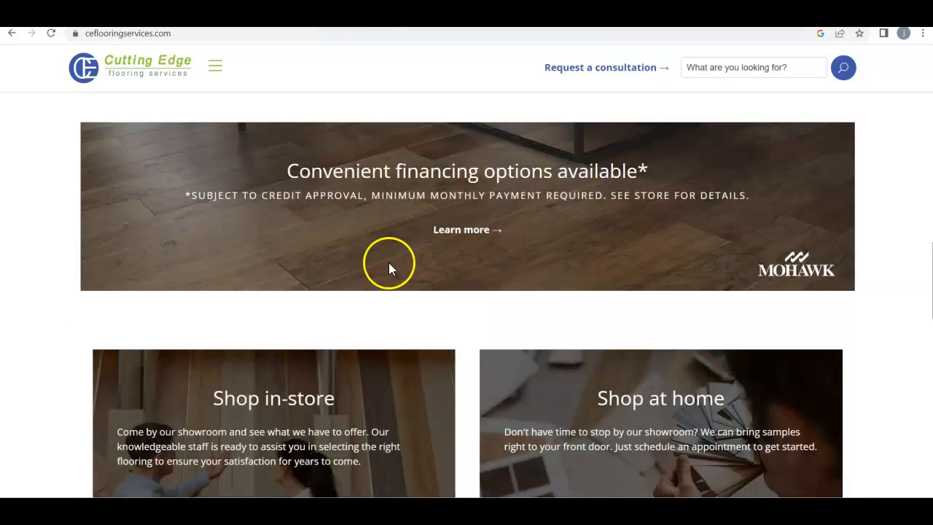
scroll(386, 255, up, 6)
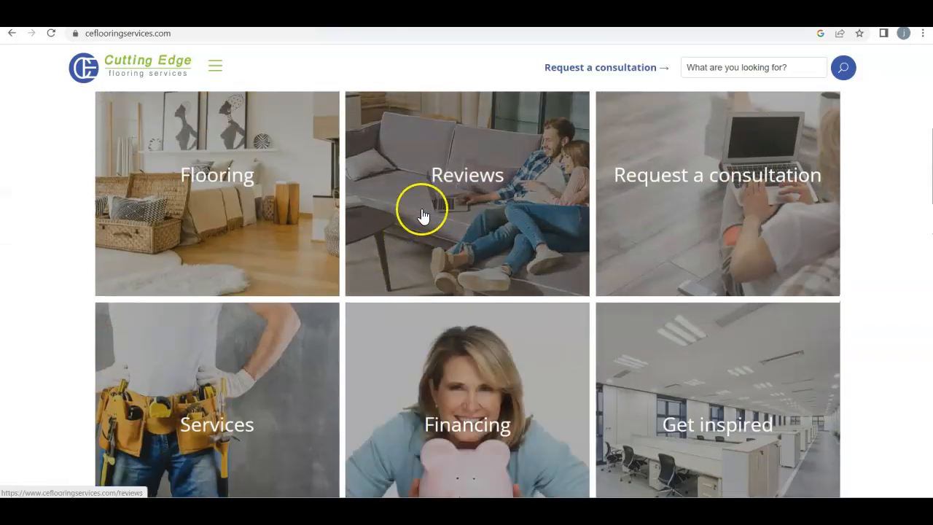
scroll(459, 390, up, 4)
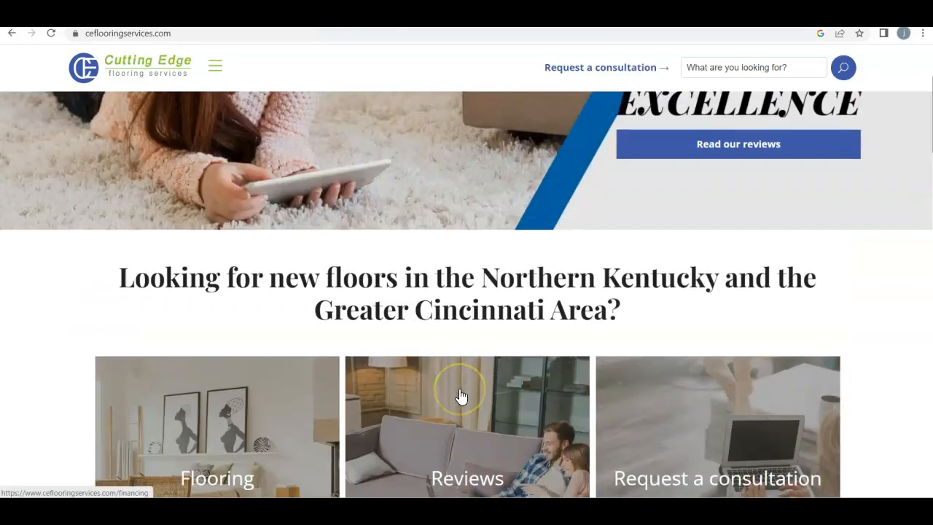
scroll(460, 396, down, 1)
scroll(460, 396, down, 1)
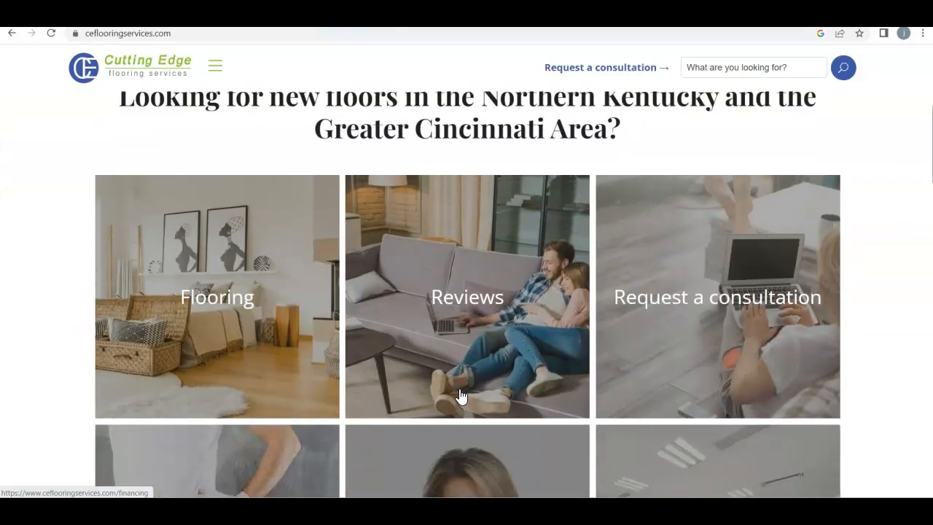
scroll(461, 396, up, 5)
scroll(460, 395, up, 1)
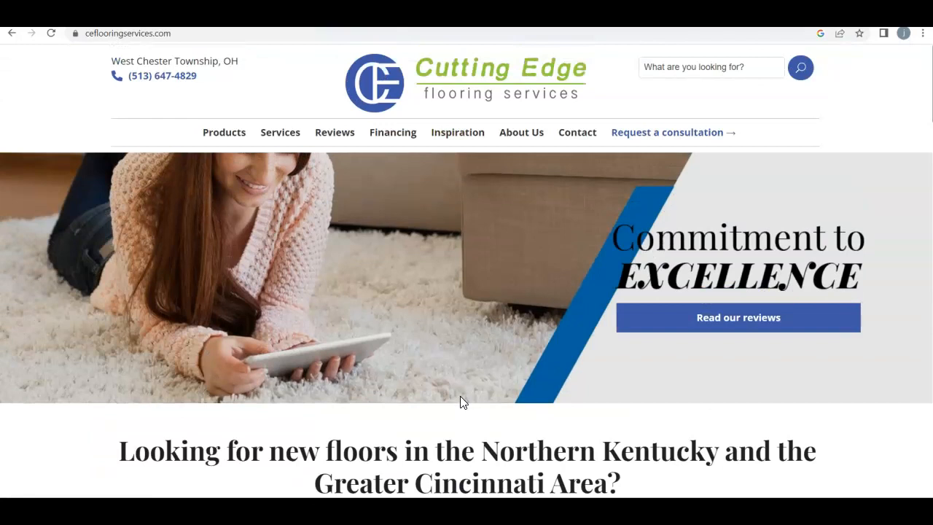
click(319, 349)
click(280, 13)
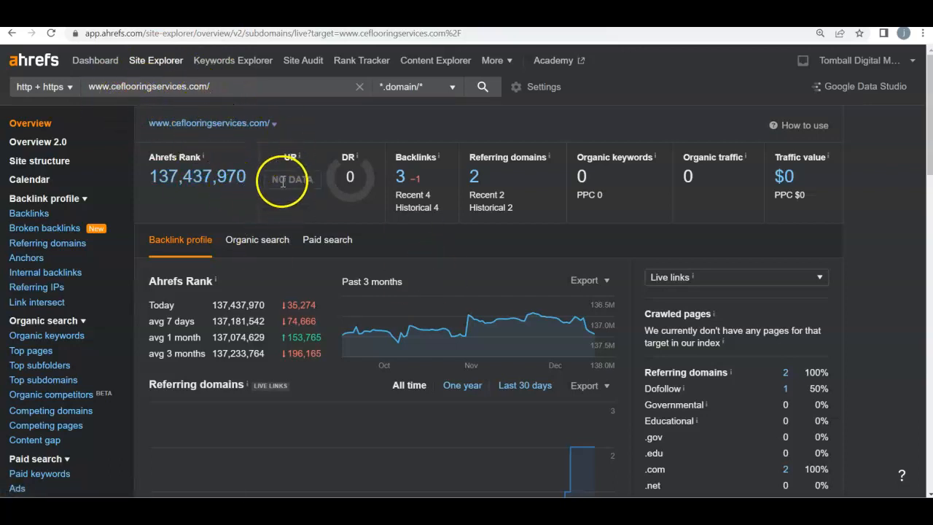
drag(282, 158, 300, 160)
double_click(351, 162)
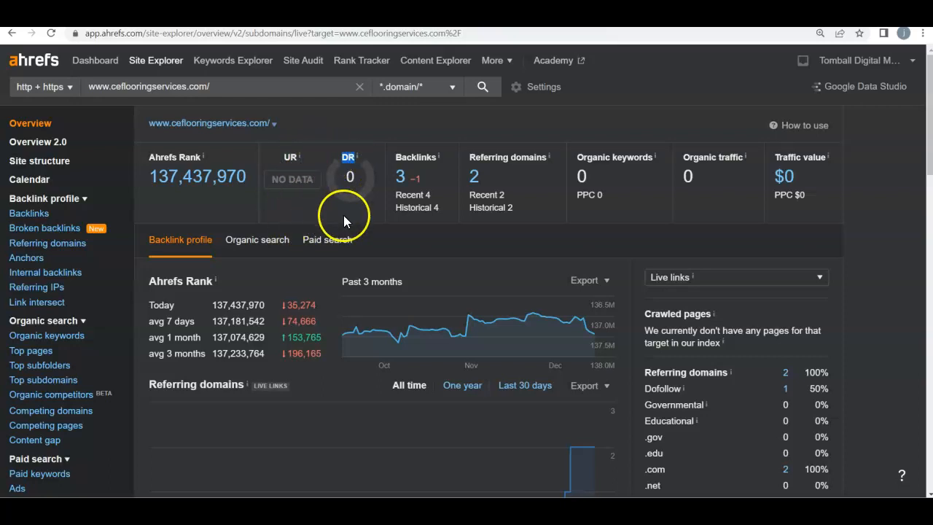
scroll(357, 215, down, 1)
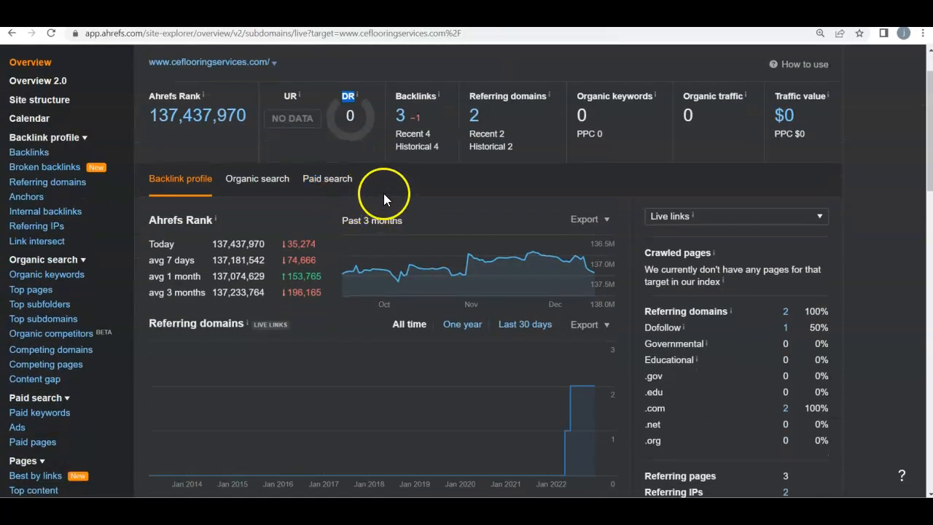
scroll(360, 186, up, 1)
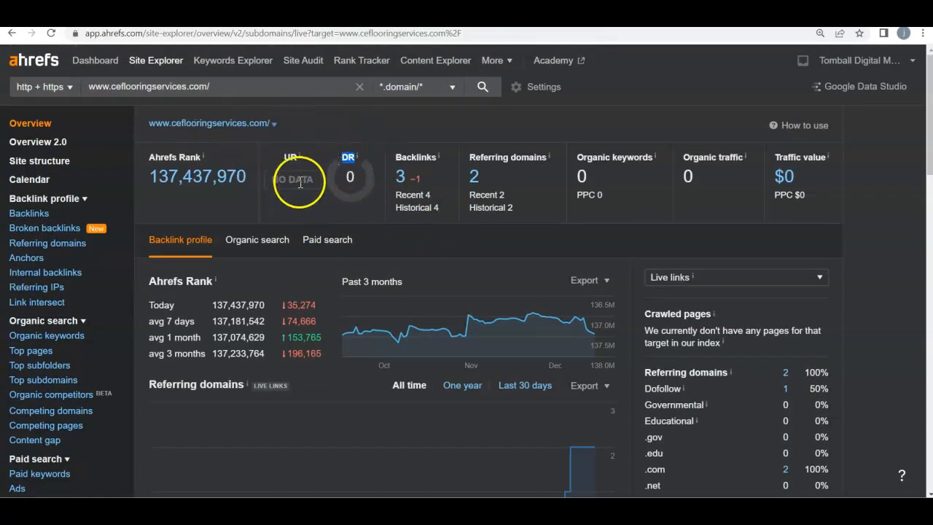
click(324, 203)
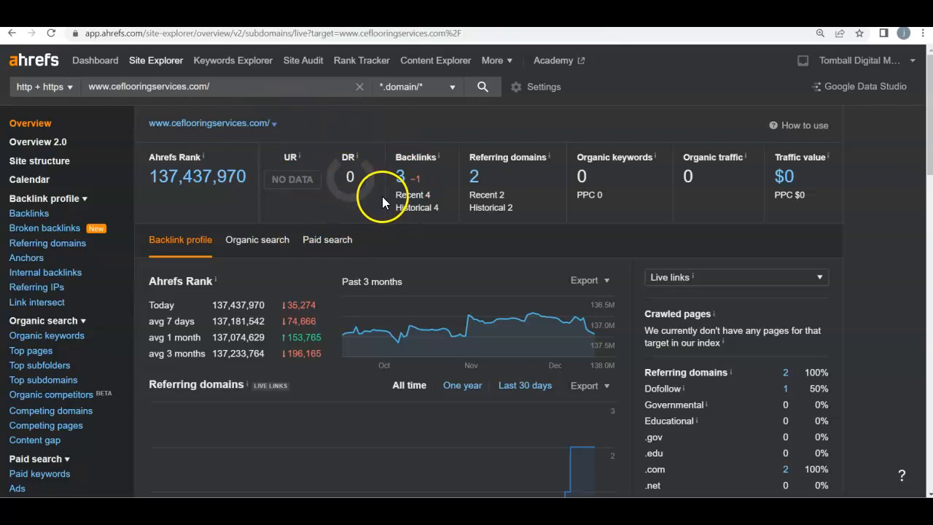
double_click(415, 157)
click(438, 182)
drag(575, 156, 651, 167)
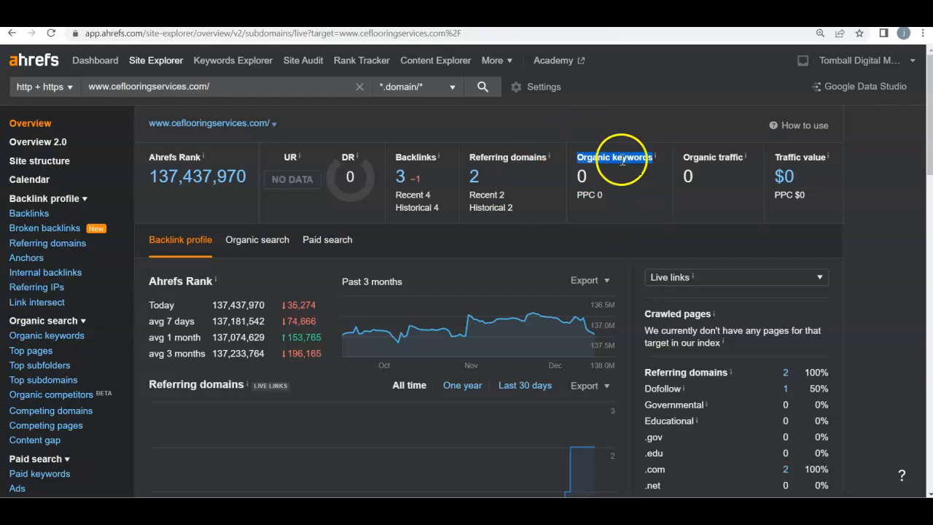
drag(668, 170, 704, 176)
click(698, 195)
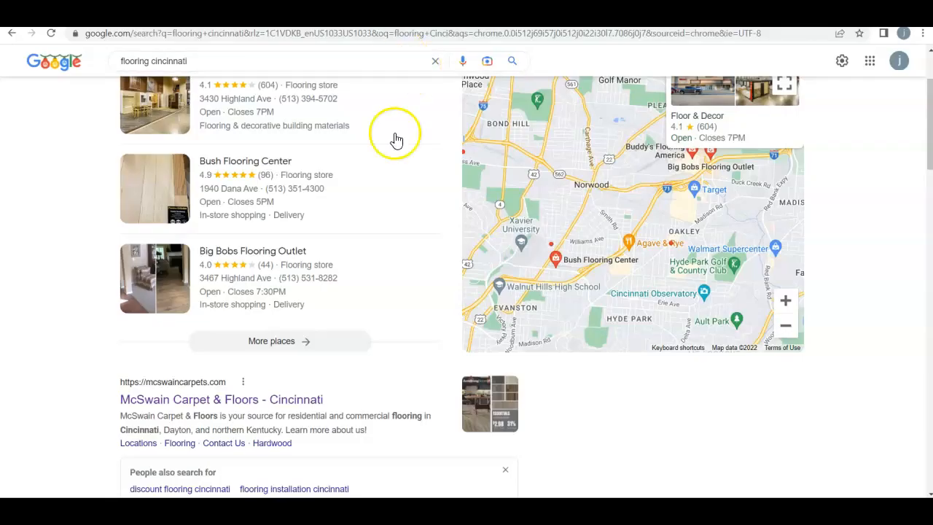
Step: Switch to the Google results for "flooring cincinnati" and examine the Places listings and the leading organic results
scroll(396, 139, up, 3)
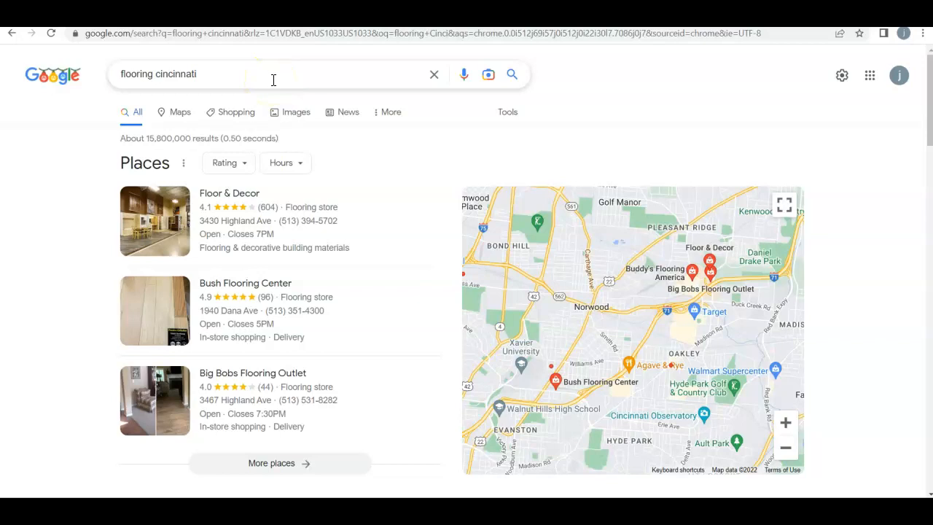
mouse_move(371, 245)
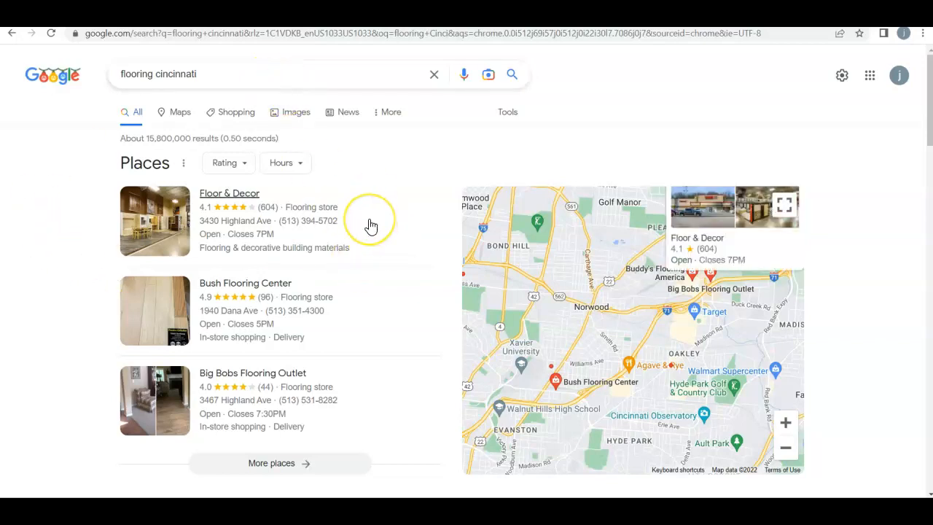
scroll(369, 226, down, 1)
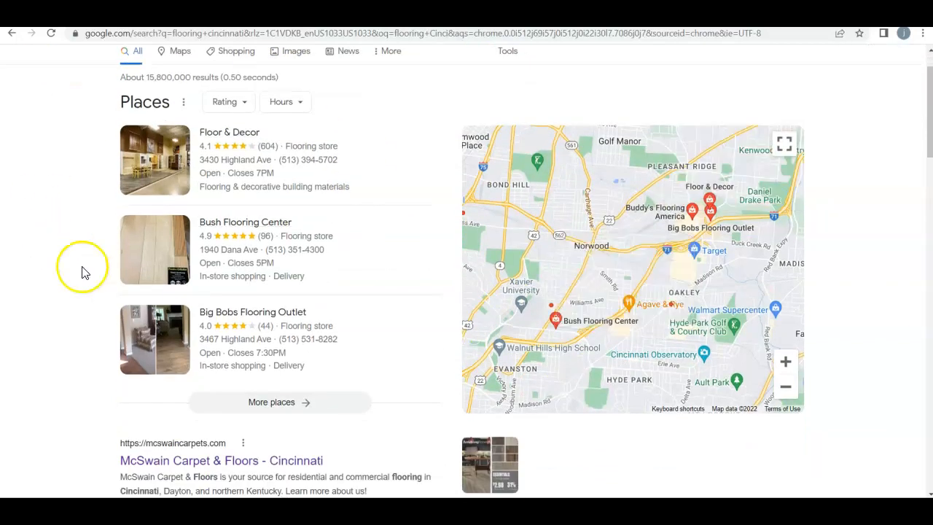
mouse_move(247, 335)
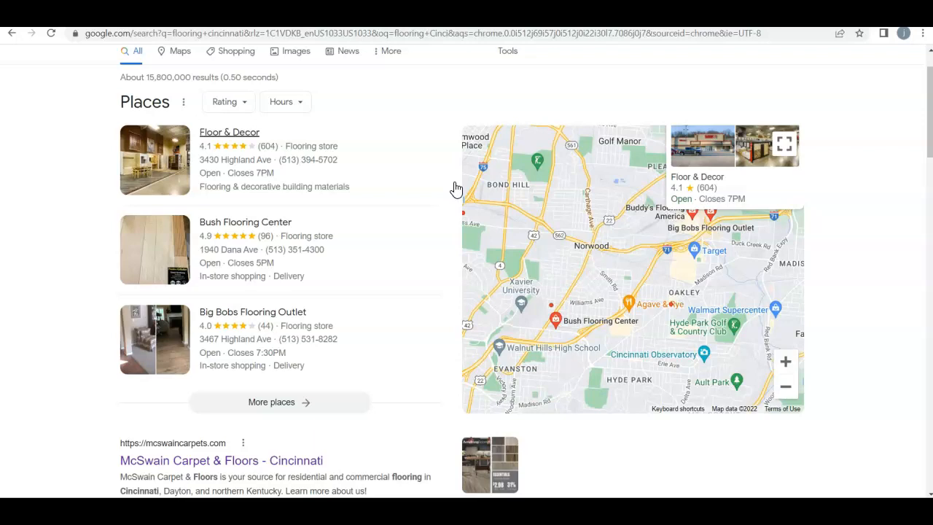
scroll(408, 180, up, 1)
scroll(394, 241, down, 3)
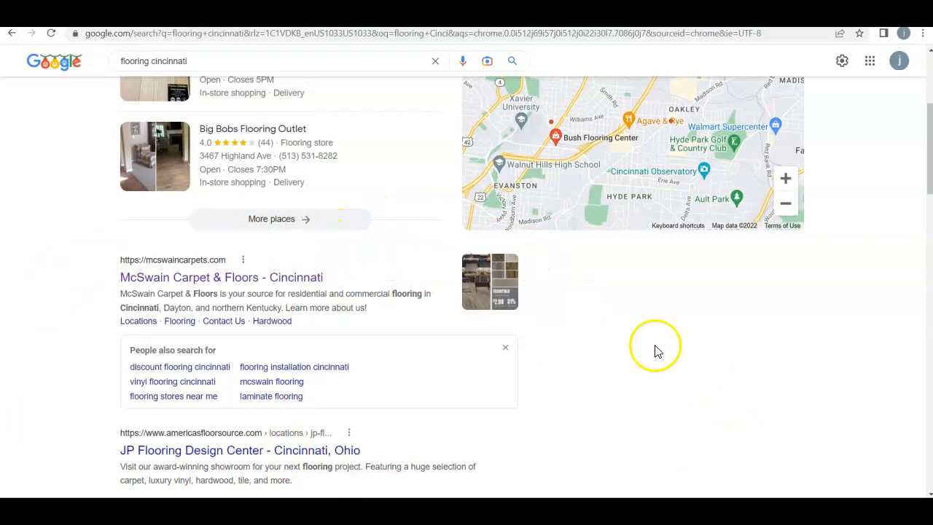
scroll(364, 342, up, 1)
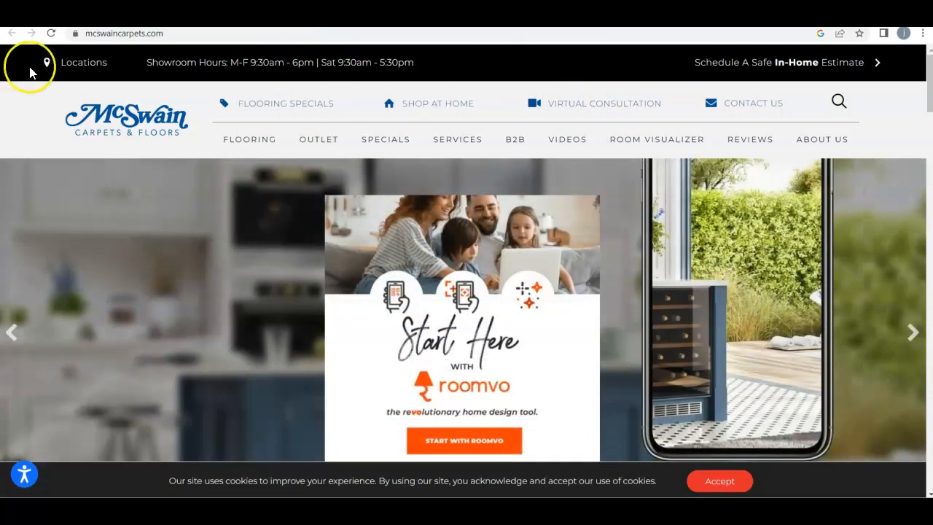
Step: Open the mcswaincarpets.com homepage and look through its flooring categories, videos, service cards and footer
scroll(765, 191, down, 7)
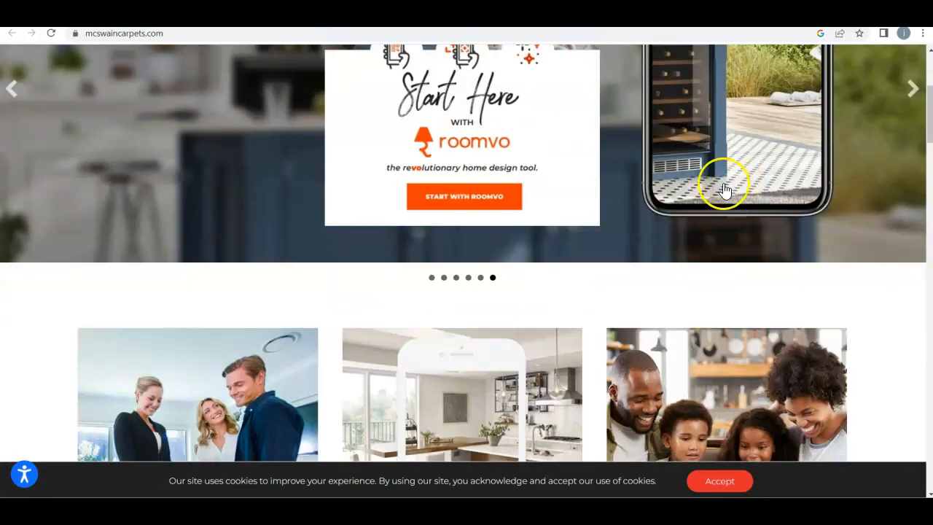
scroll(720, 189, down, 6)
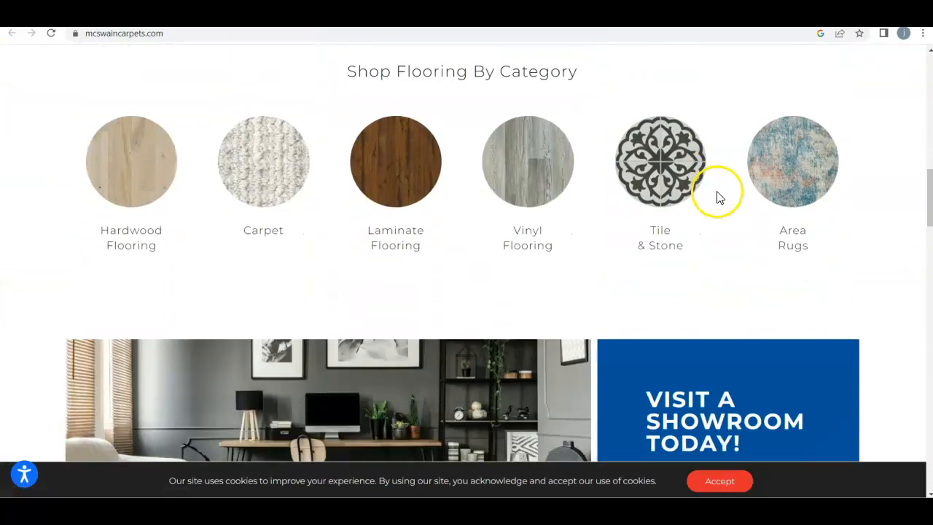
scroll(502, 251, down, 16)
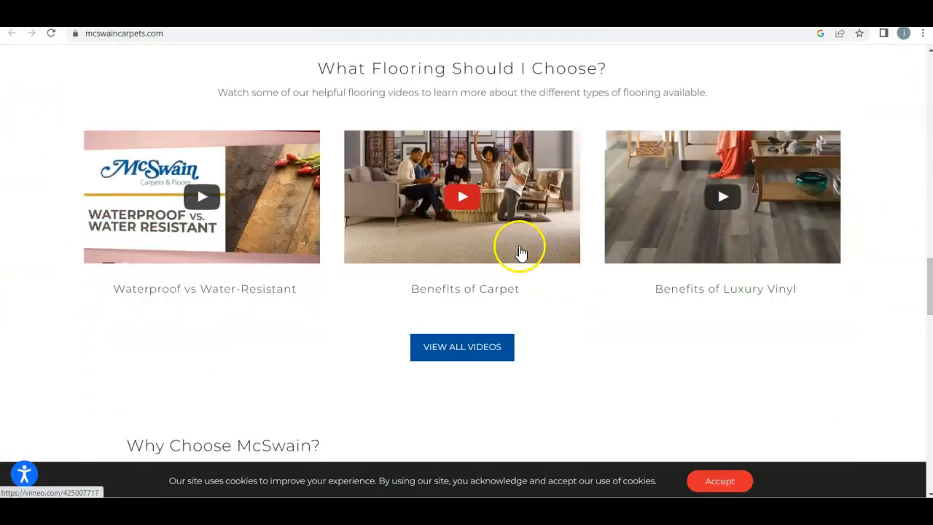
scroll(518, 246, down, 12)
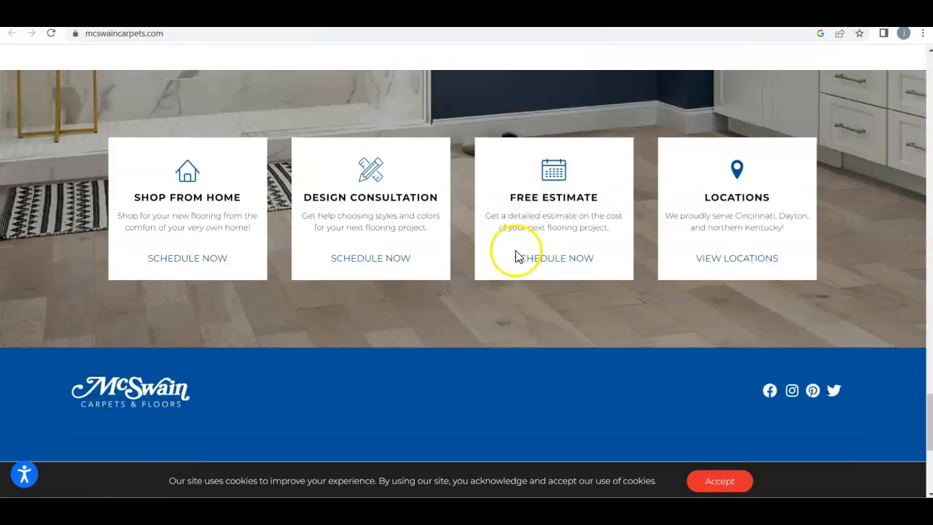
scroll(536, 296, up, 12)
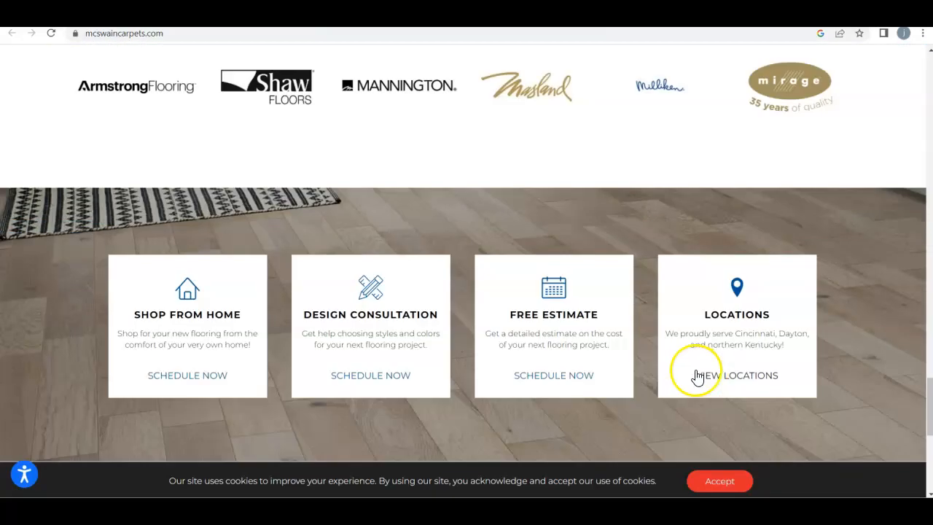
scroll(665, 394, up, 14)
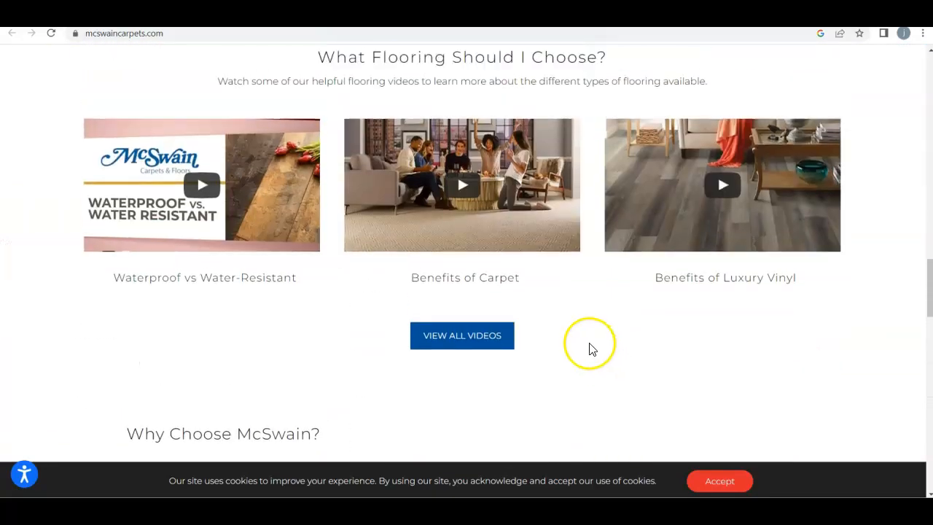
scroll(574, 336, up, 10)
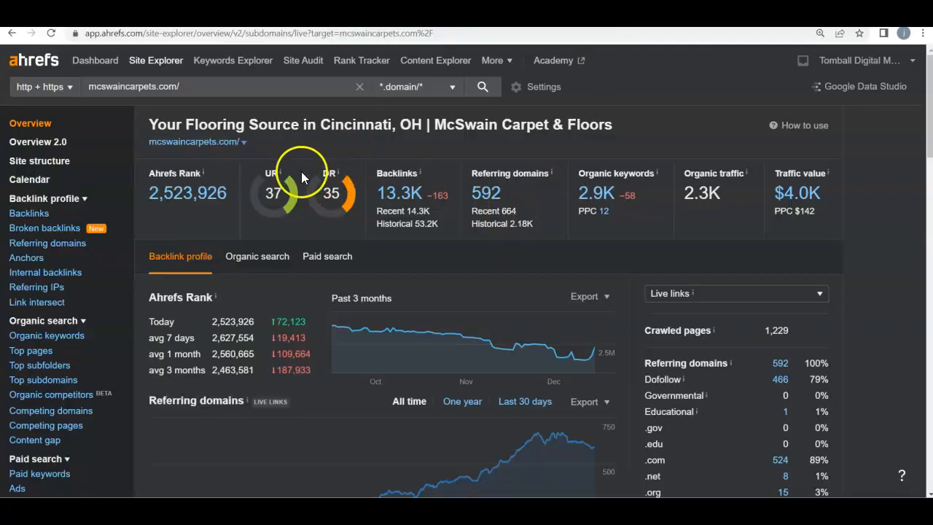
Step: Examine the UR, DR, backlinks, referring-domain chart and organic keywords metrics in the Site Explorer overview of mcswaincarpets.com
mouse_move(279, 175)
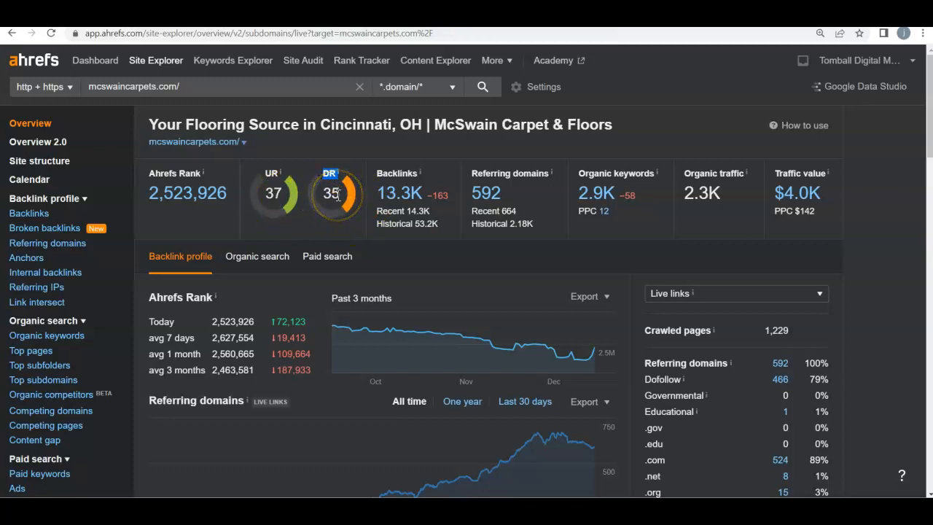
drag(371, 191, 433, 192)
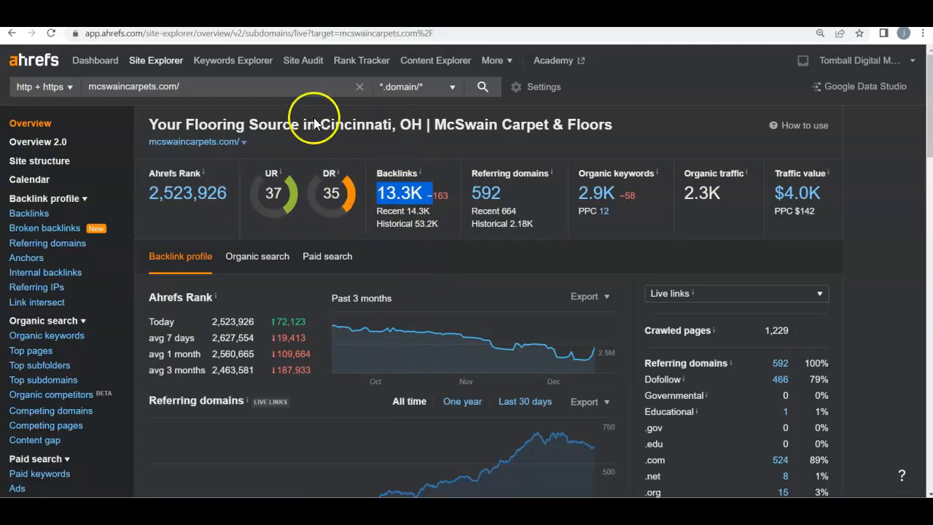
scroll(442, 385, down, 3)
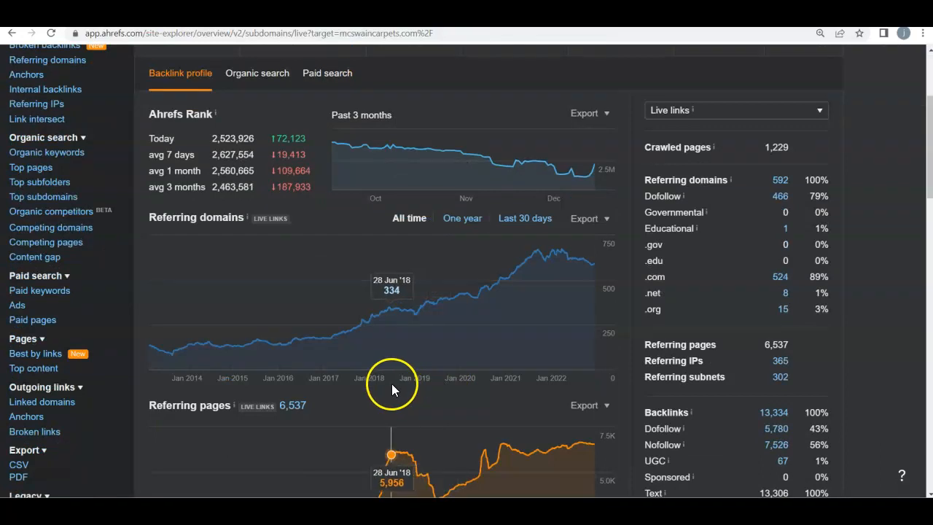
scroll(404, 343, up, 3)
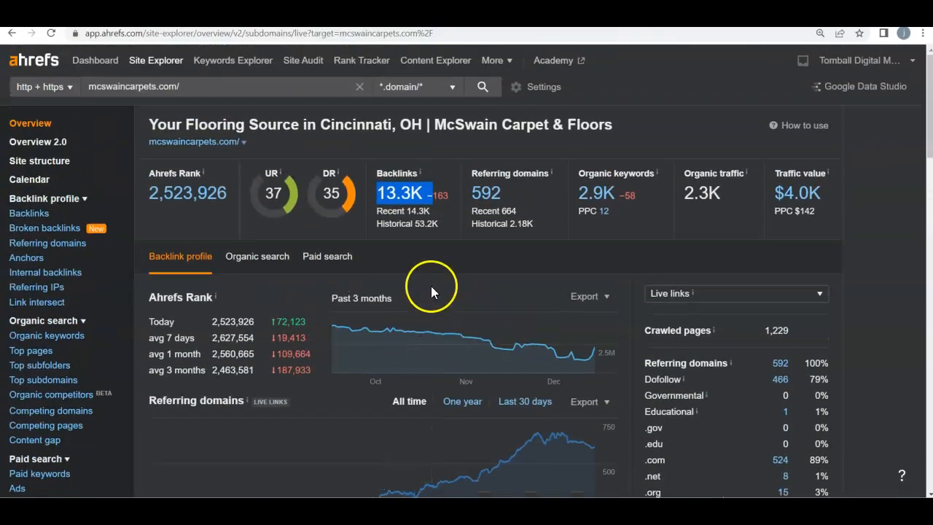
drag(577, 193, 620, 194)
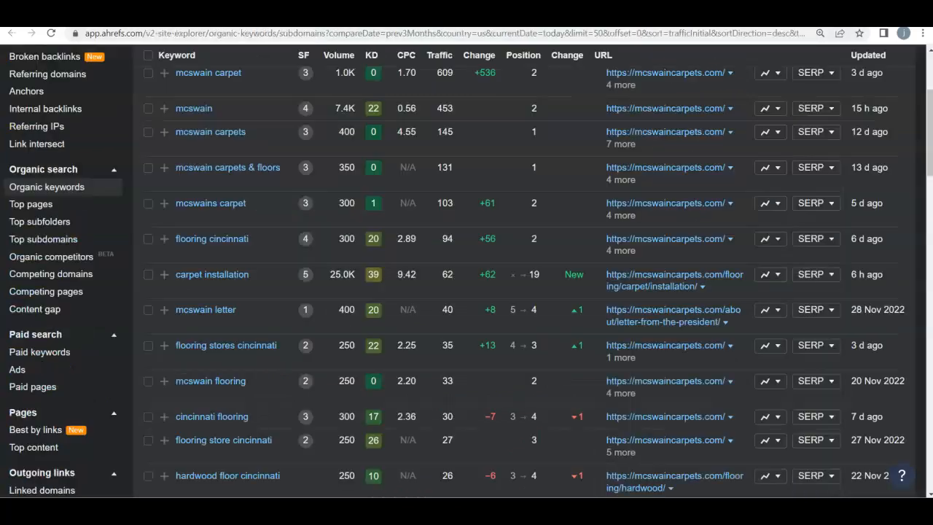
Step: Examine the volume, position and traffic for "flooring cincinnati" in the Organic keywords report of mcswaincarpets.com
scroll(521, 201, up, 5)
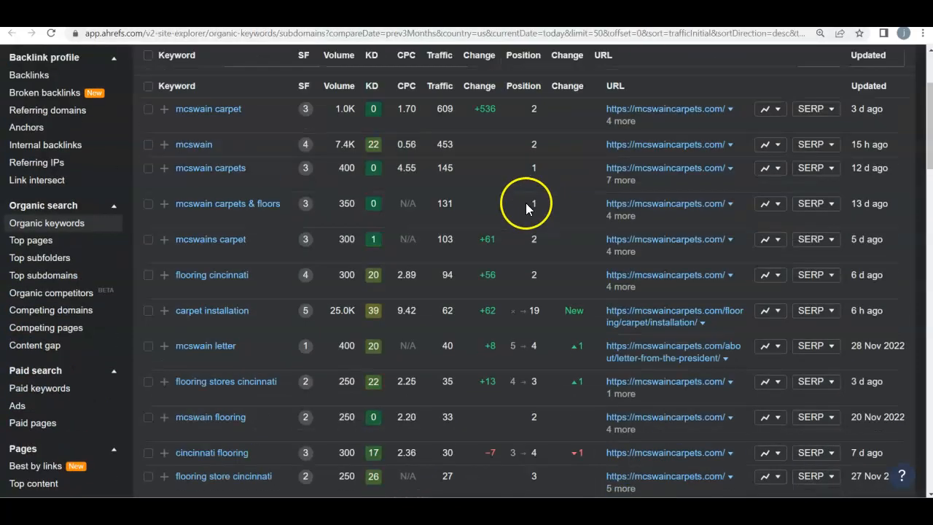
scroll(219, 233, down, 1)
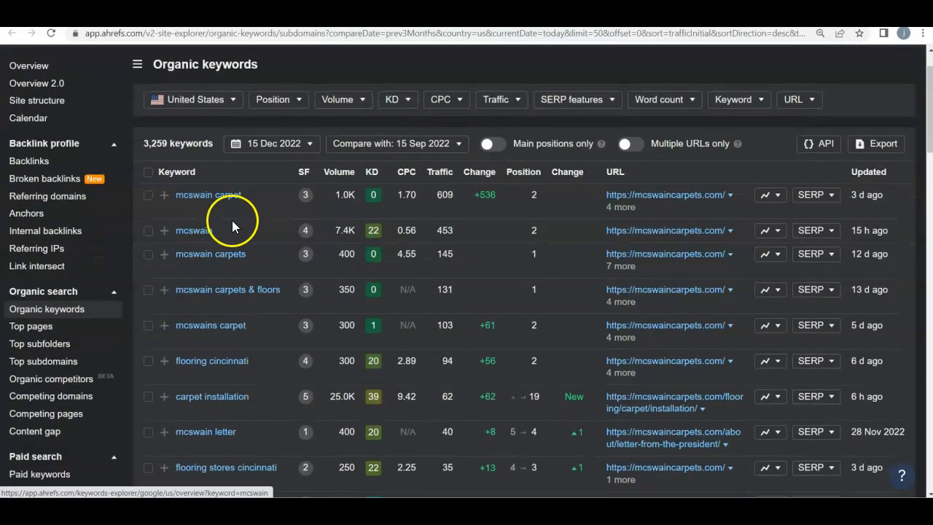
scroll(219, 298, down, 1)
double_click(345, 299)
double_click(552, 299)
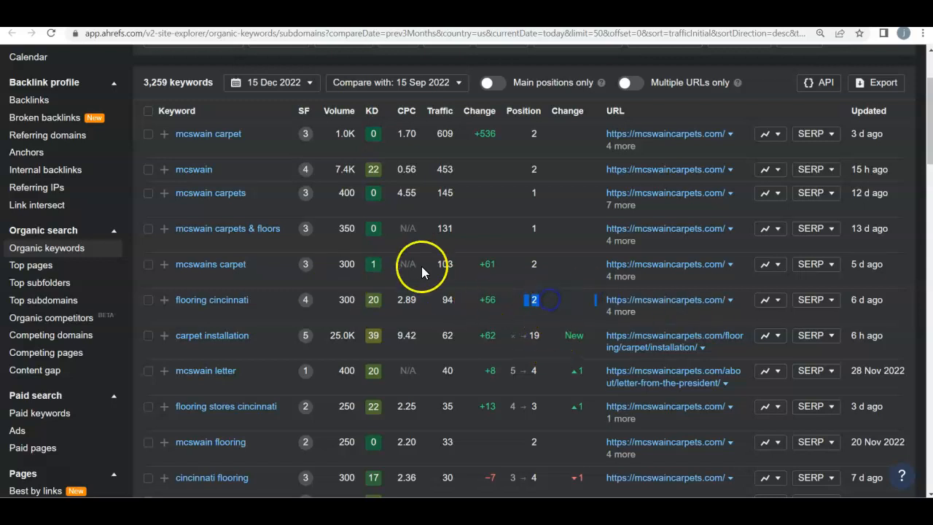
double_click(442, 300)
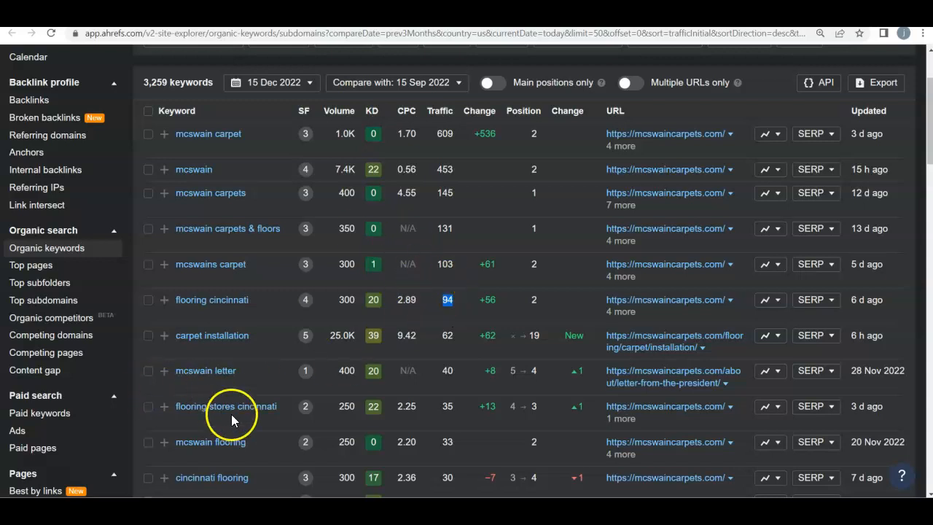
Step: Examine the search volume, position and traffic for the keyword "flooring stores cincinnati"
double_click(347, 406)
click(520, 414)
double_click(530, 409)
drag(459, 406, 368, 409)
click(485, 405)
Step: Examine the ranking position and traffic for the keyword "cincinnati flooring"
scroll(278, 386, down, 1)
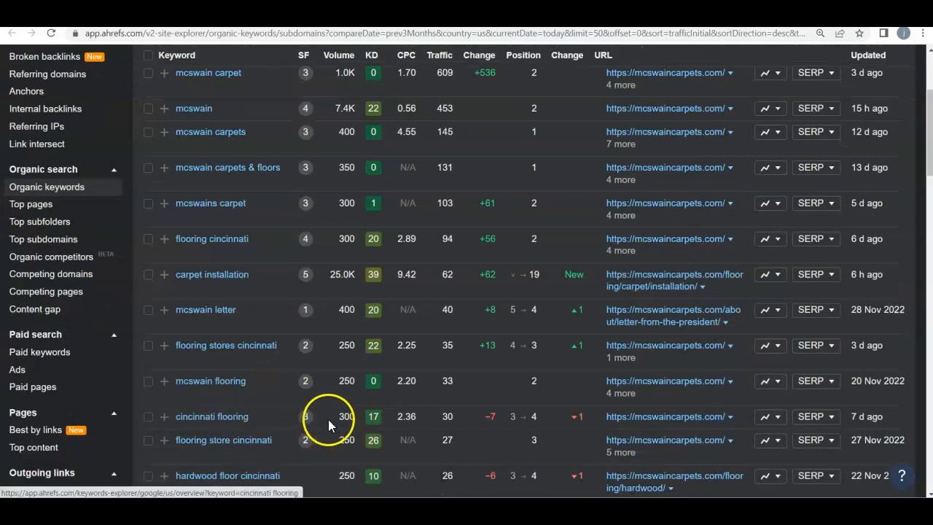
double_click(532, 417)
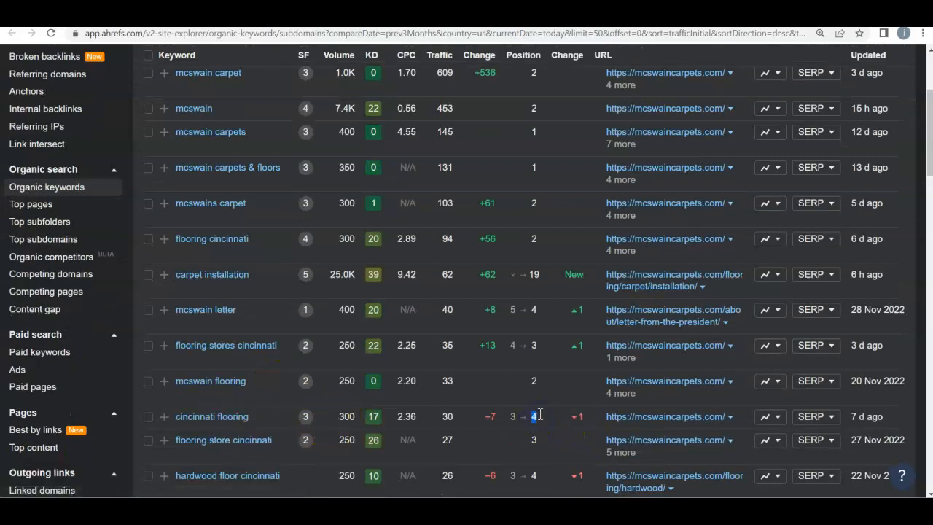
double_click(443, 415)
Step: Look through the competitor's remaining organic keywords and check the traffic change for "flooring stores cincinnati"
scroll(443, 415, up, 1)
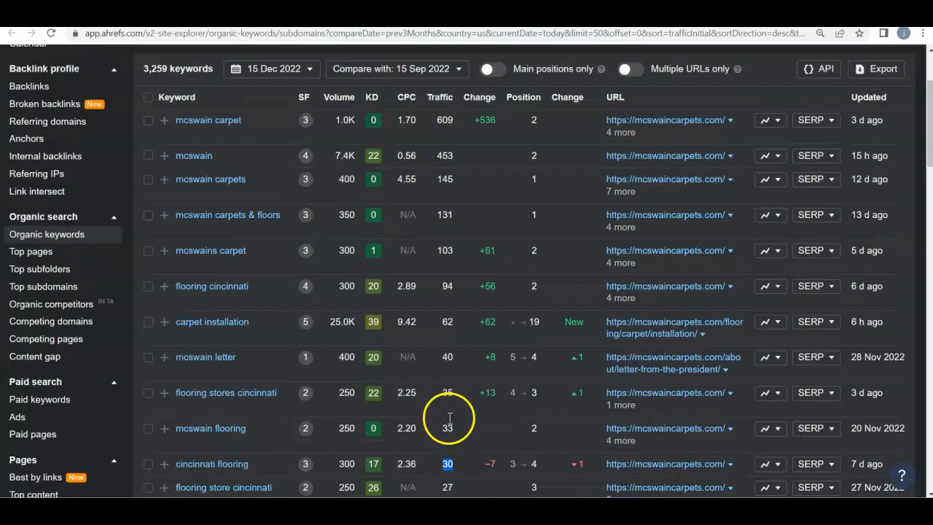
scroll(446, 421, down, 3)
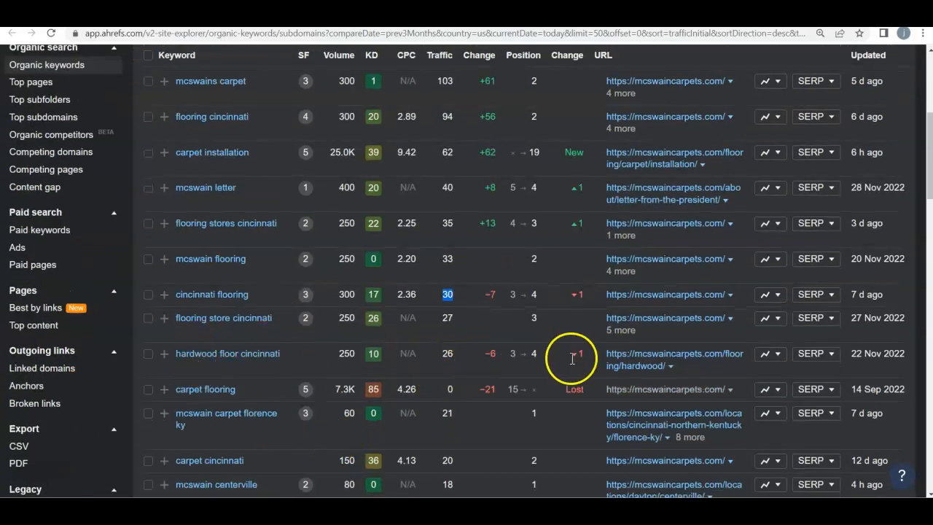
scroll(515, 364, up, 2)
scroll(514, 361, up, 1)
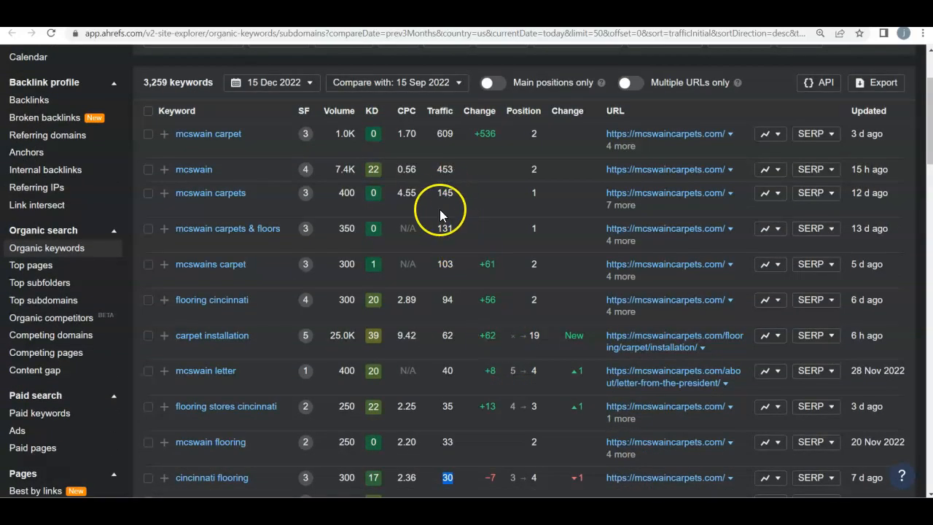
mouse_move(470, 401)
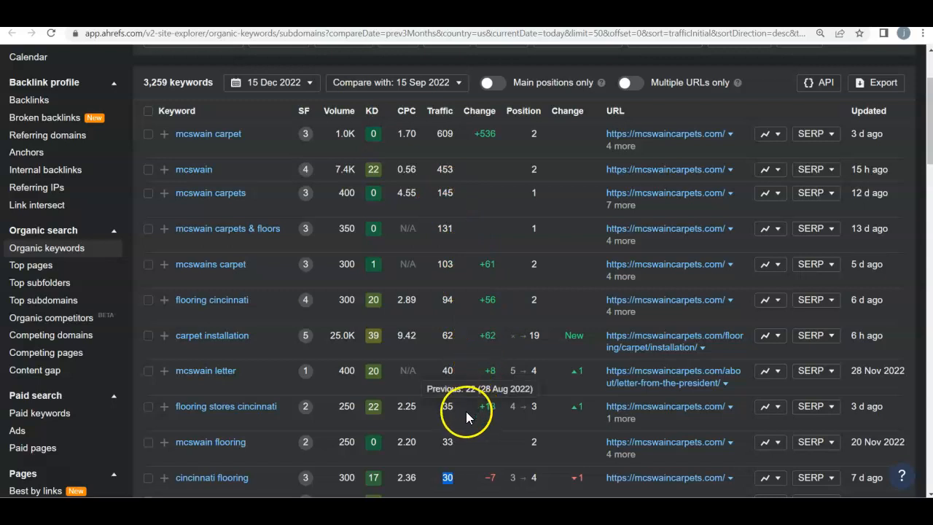
scroll(463, 405, up, 2)
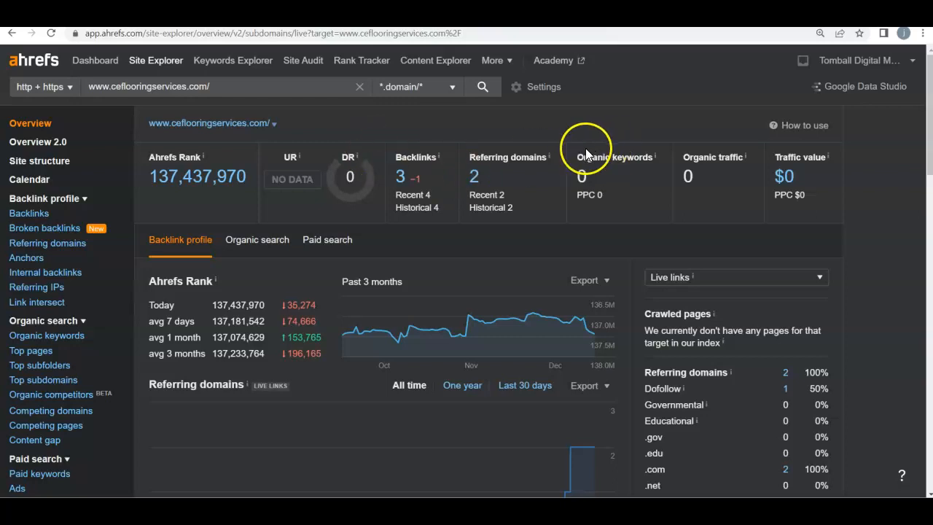
drag(571, 152, 631, 163)
click(635, 204)
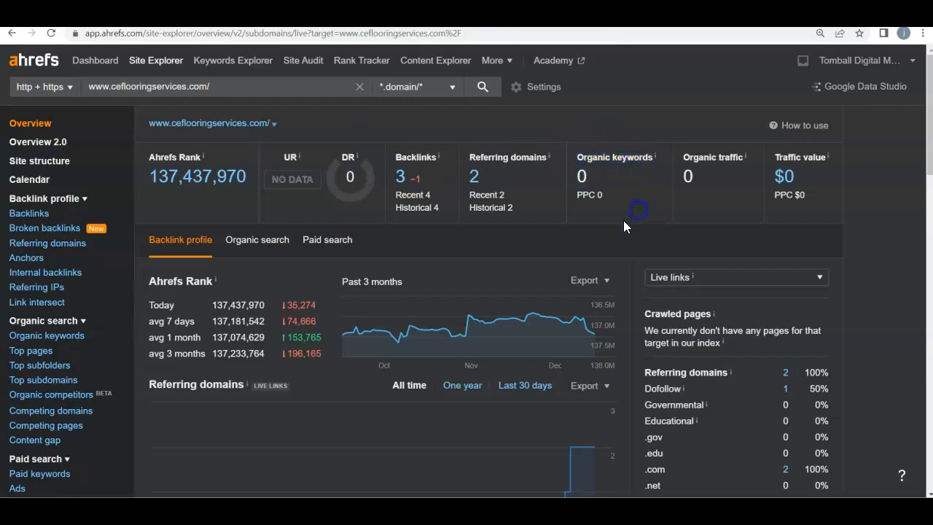